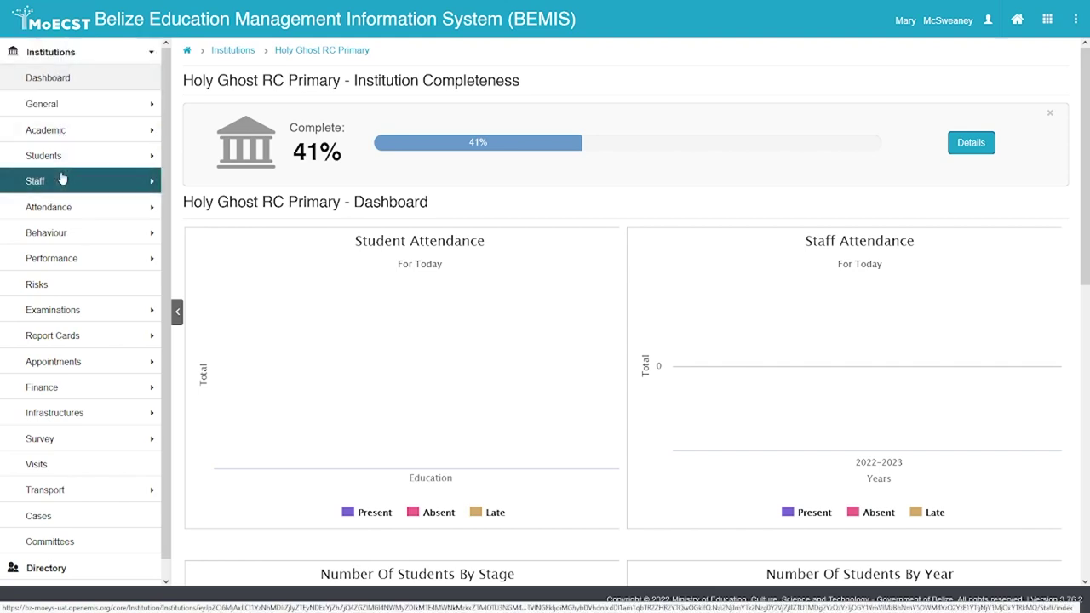
# - Open the student attendance records for Holy Ghost RC Primary and select the 2022-2023 academic period
pyautogui.click(64, 207)
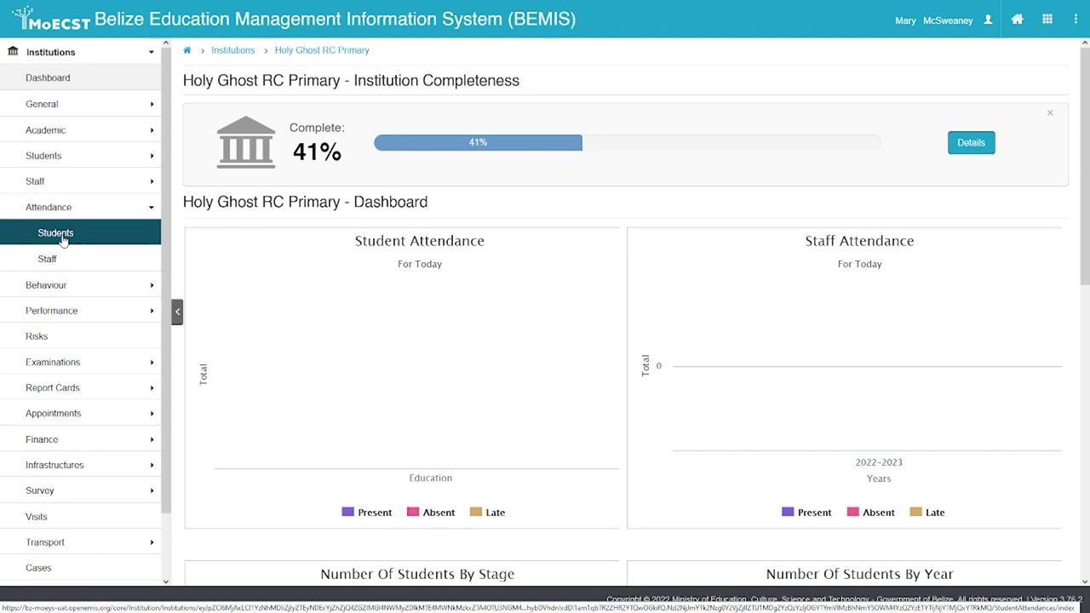
pyautogui.click(63, 239)
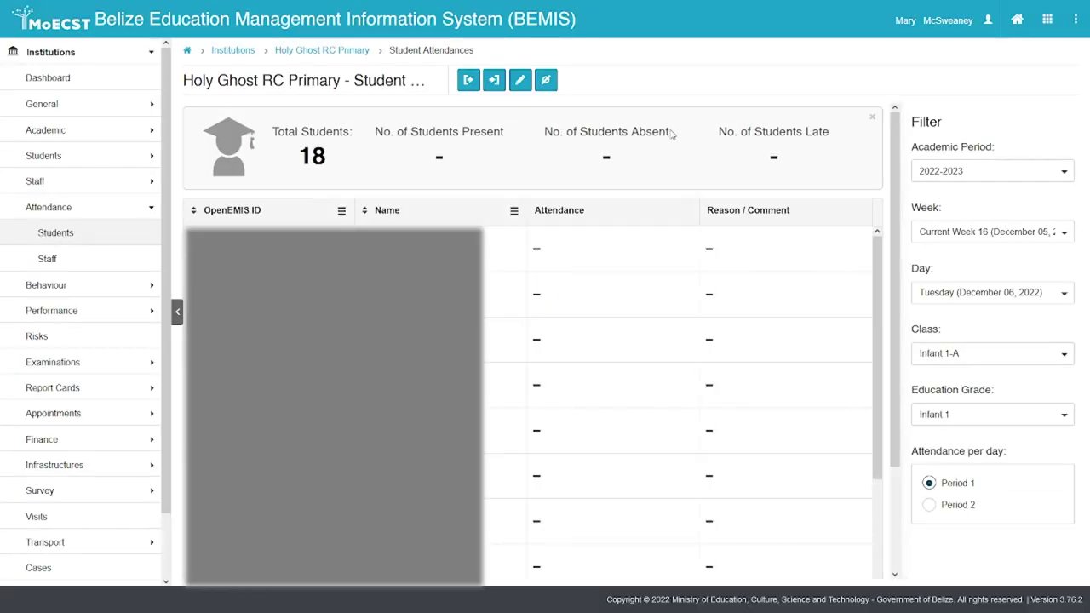
pyautogui.click(1062, 173)
pyautogui.click(1031, 195)
# - Filter the student attendance to Week 15, starting November 28, 2022, and the day Thursday (December 01, 2022)
pyautogui.click(1065, 234)
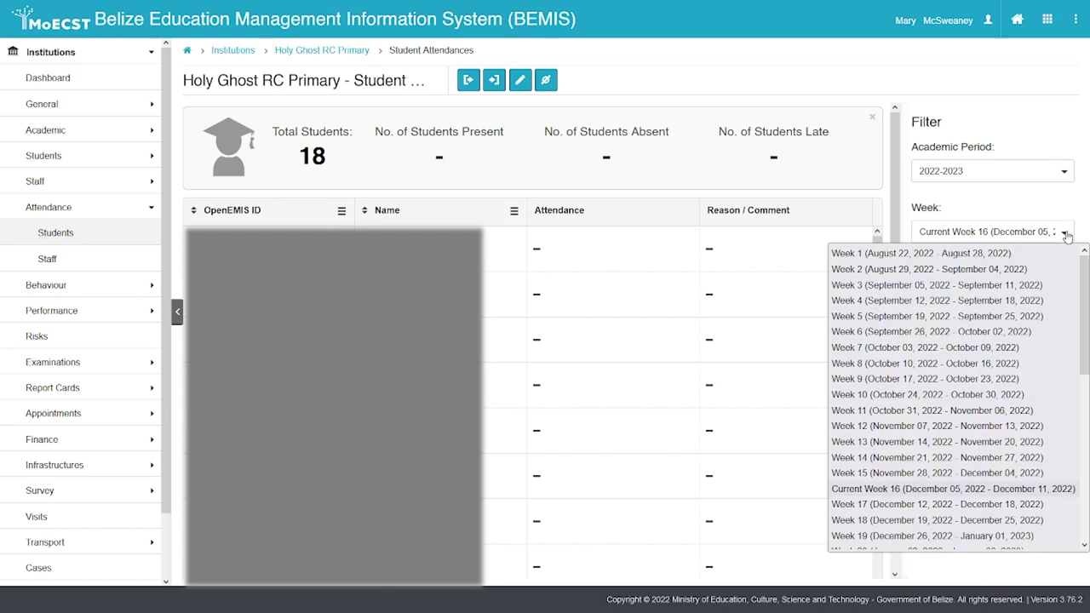
pyautogui.click(1040, 474)
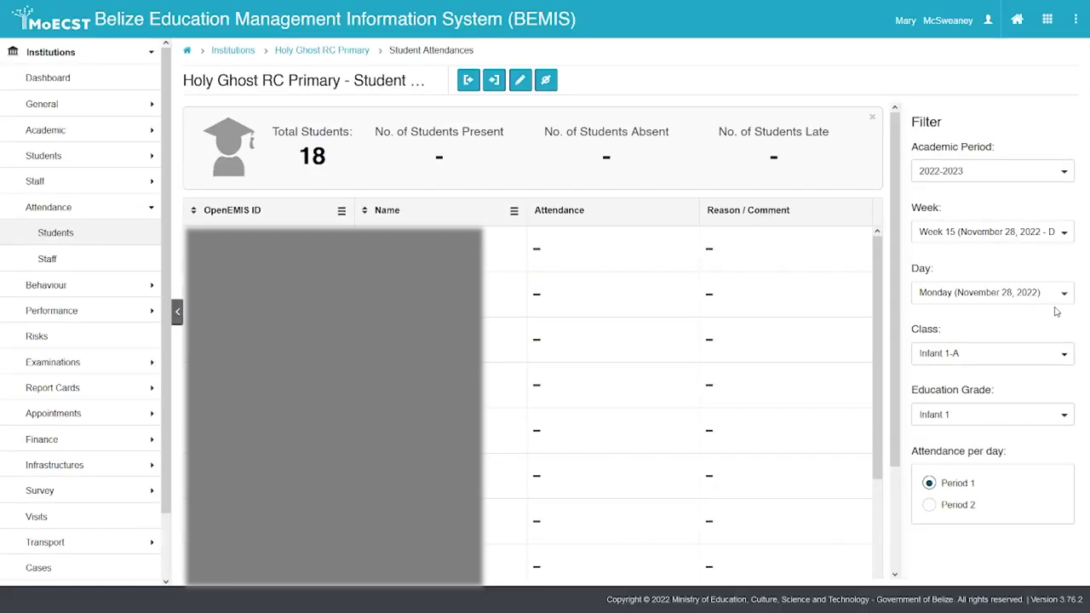
pyautogui.click(1063, 293)
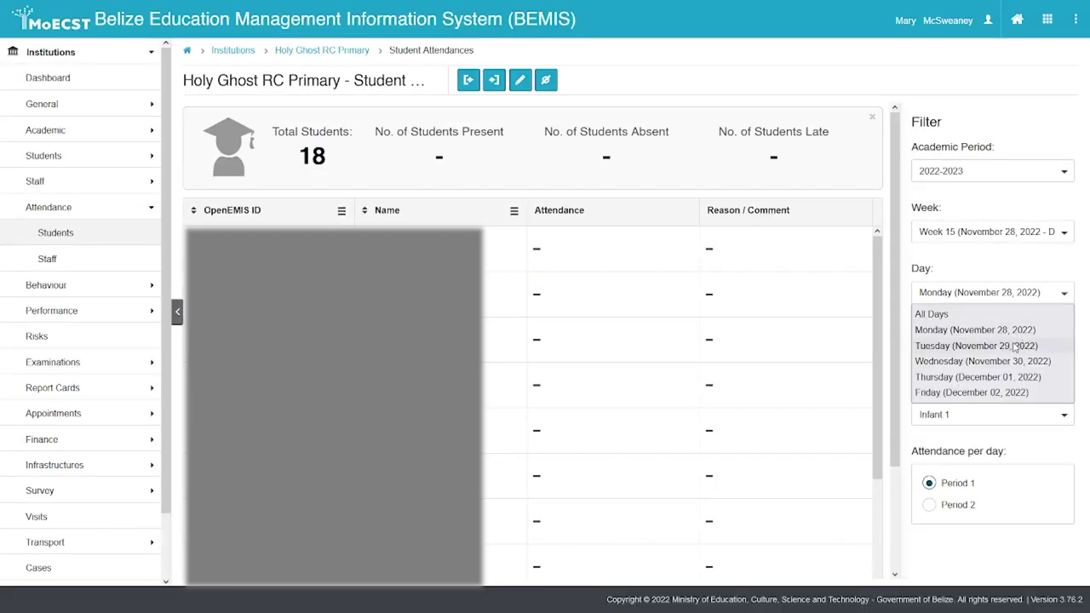
pyautogui.click(1009, 376)
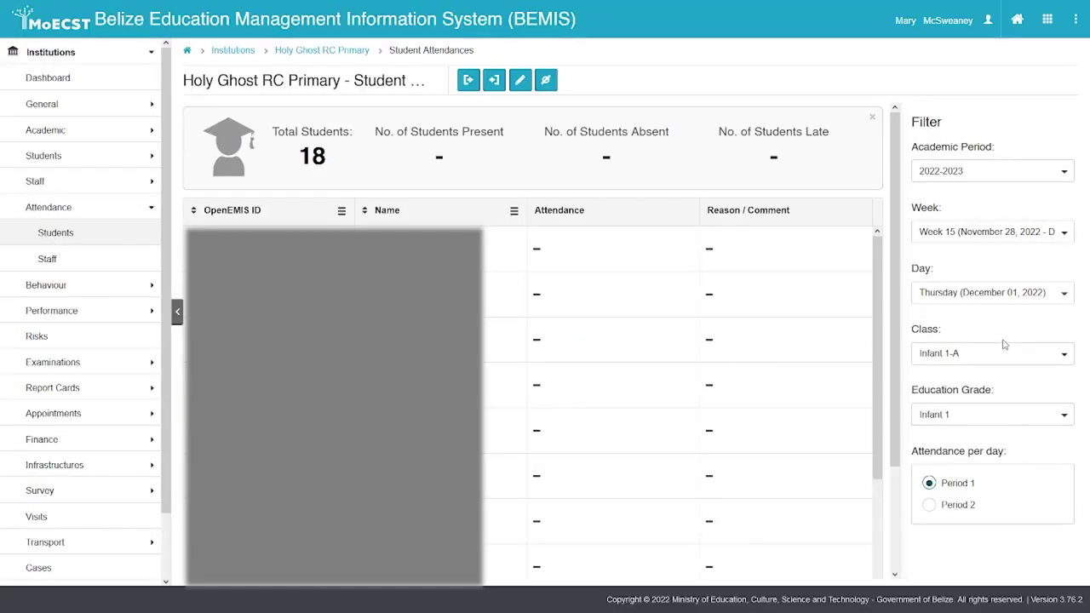
# - Select class Infant 1-A, education grade Infant 1 and Period 1 for the attendance list
pyautogui.click(1059, 355)
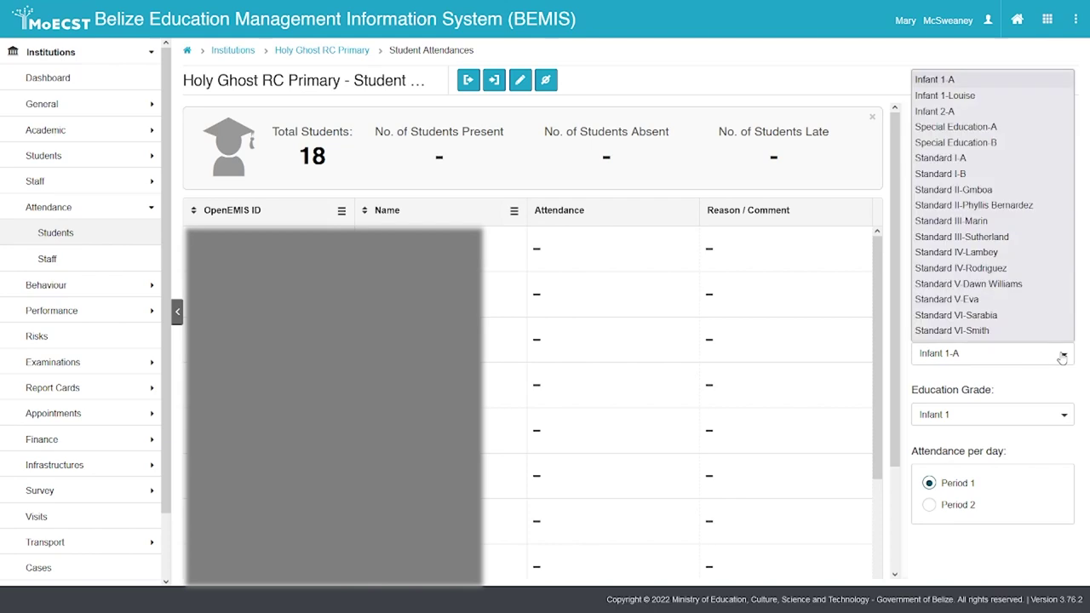
pyautogui.click(971, 85)
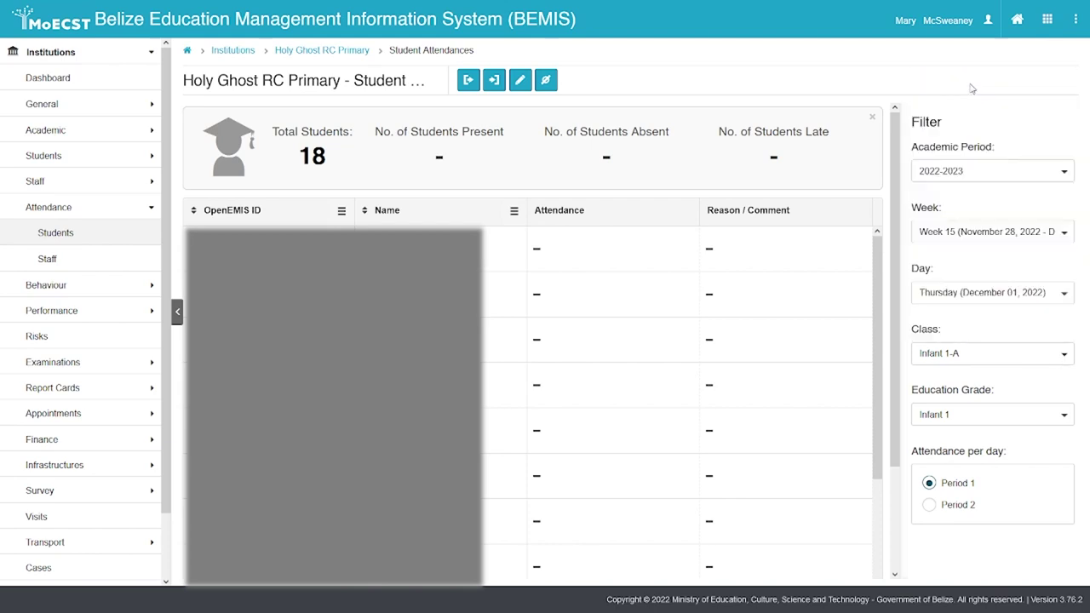
pyautogui.click(1063, 417)
pyautogui.click(1063, 417)
pyautogui.click(930, 484)
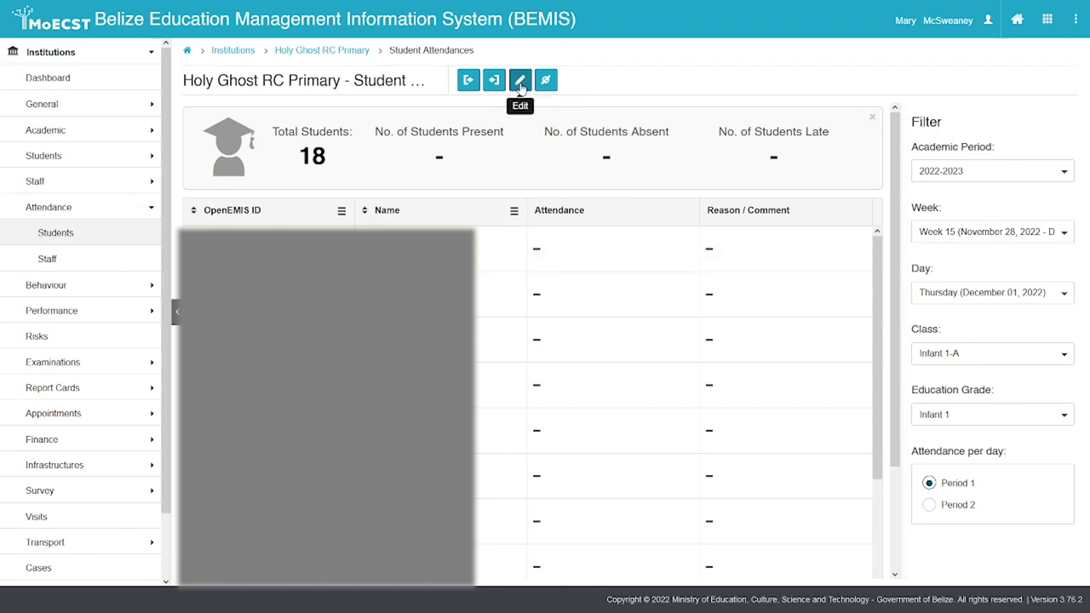
# - Put the class attendance into edit mode and check the first student's attendance options, keeping Present
pyautogui.click(519, 82)
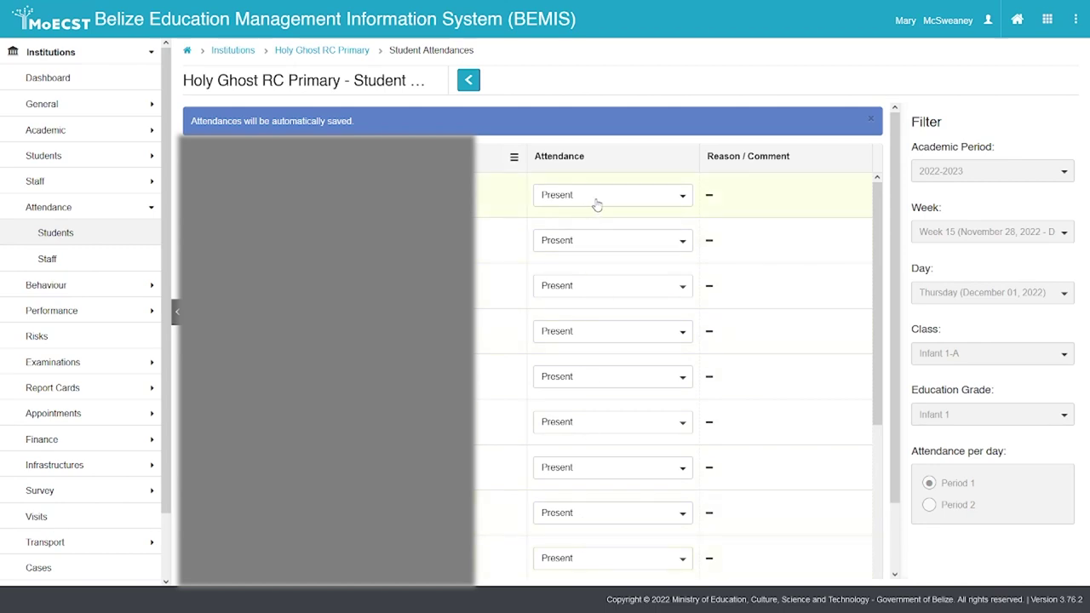
pyautogui.click(683, 197)
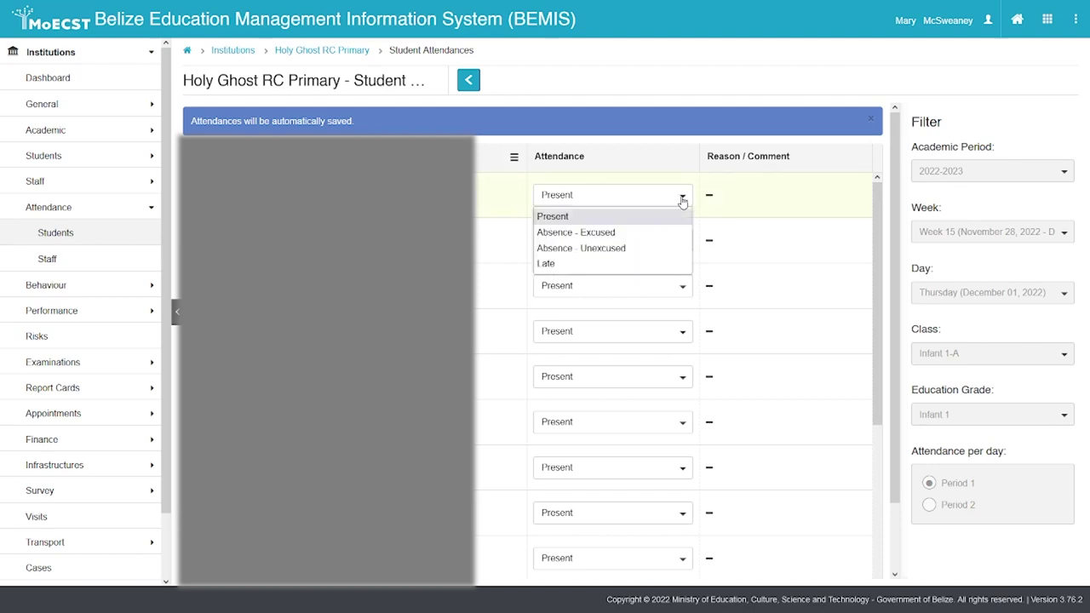
pyautogui.click(681, 199)
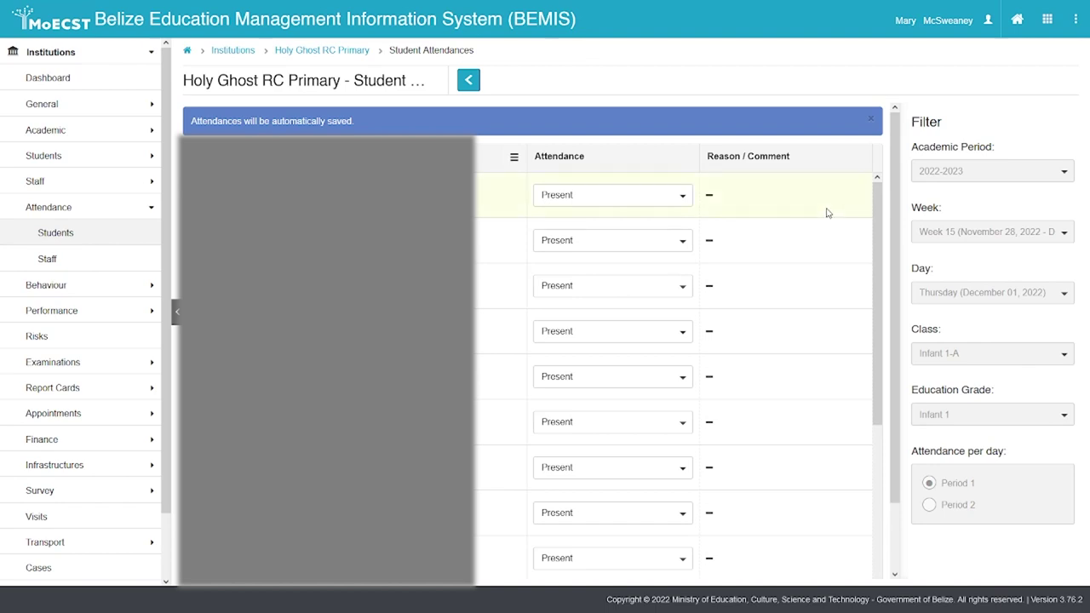
# - Mark the third student as Absence - Excused with the reason Illness and the comment "sick today"
pyautogui.scroll(-1, 875, 221)
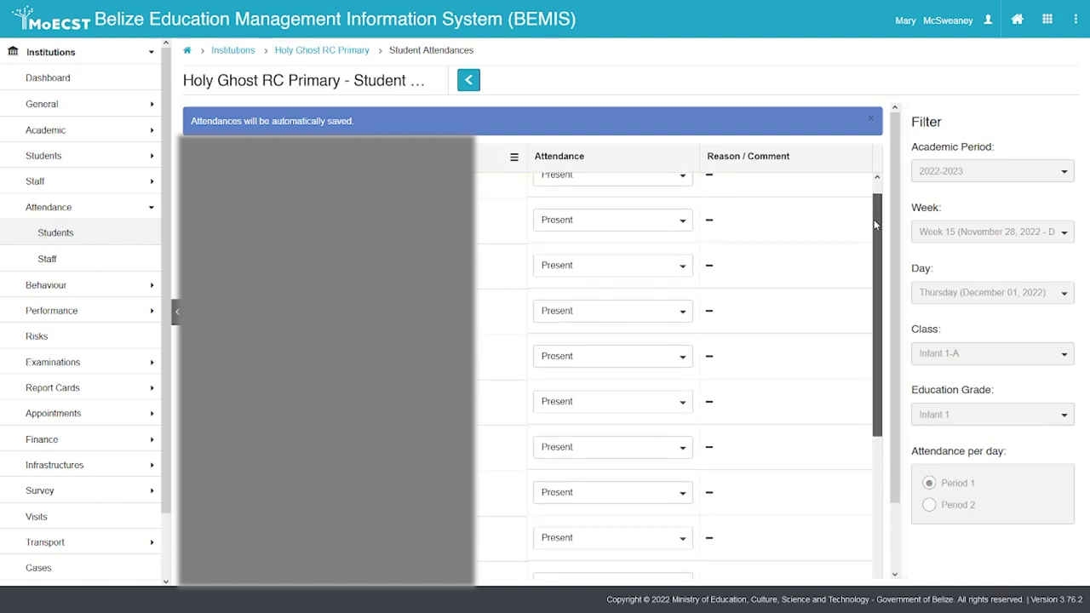
pyautogui.scroll(-1, 874, 226)
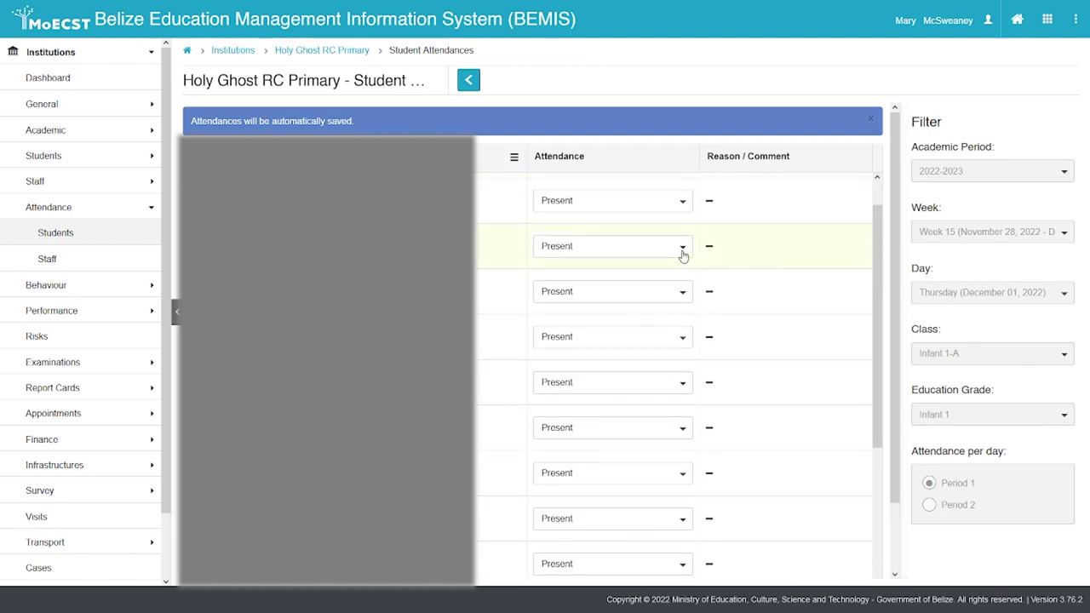
pyautogui.click(682, 252)
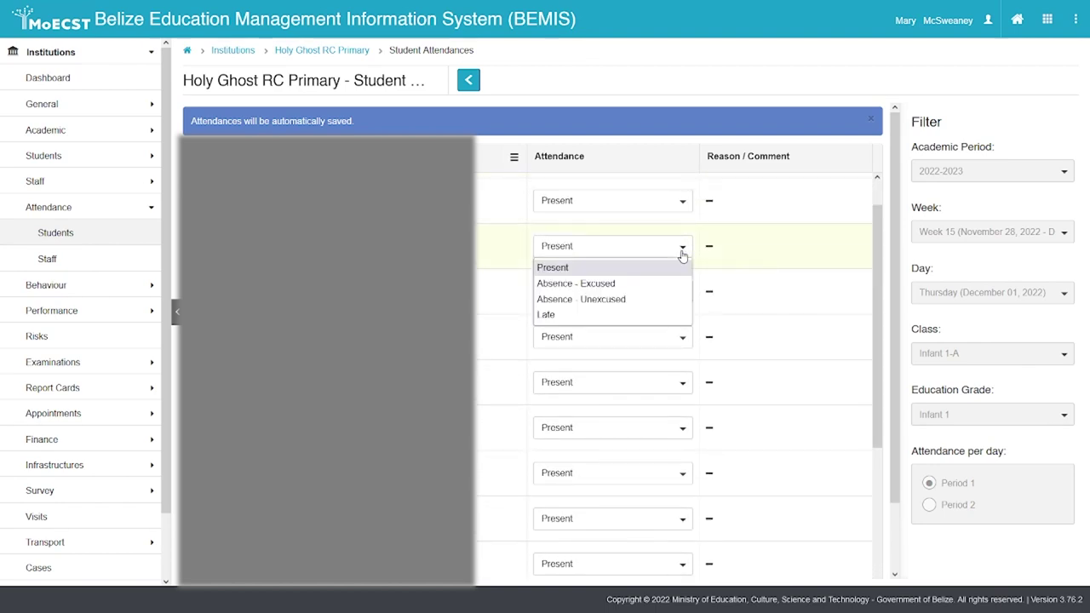
pyautogui.click(614, 286)
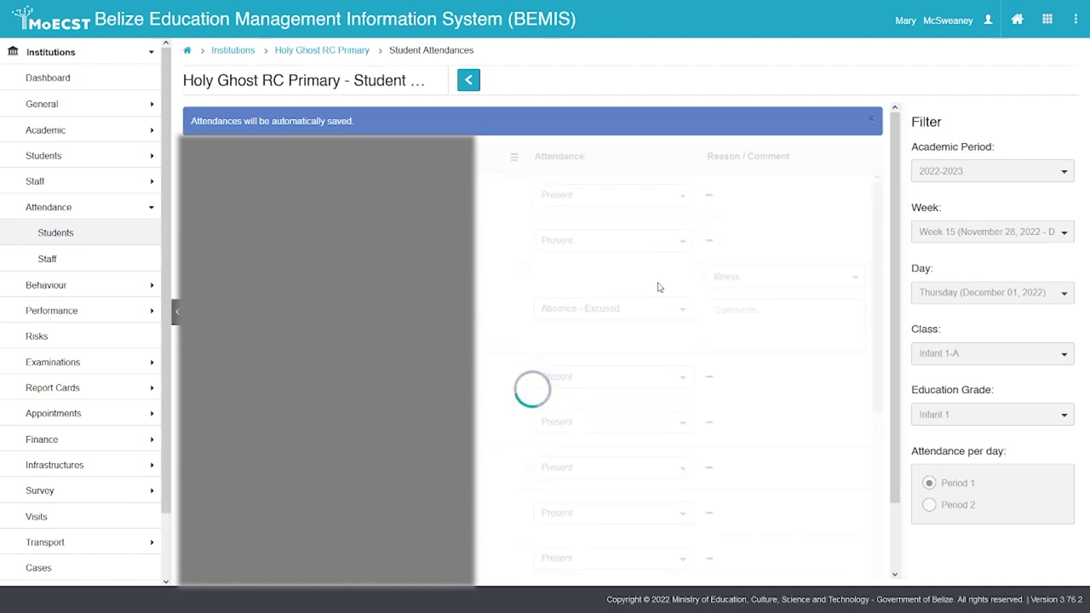
pyautogui.click(743, 277)
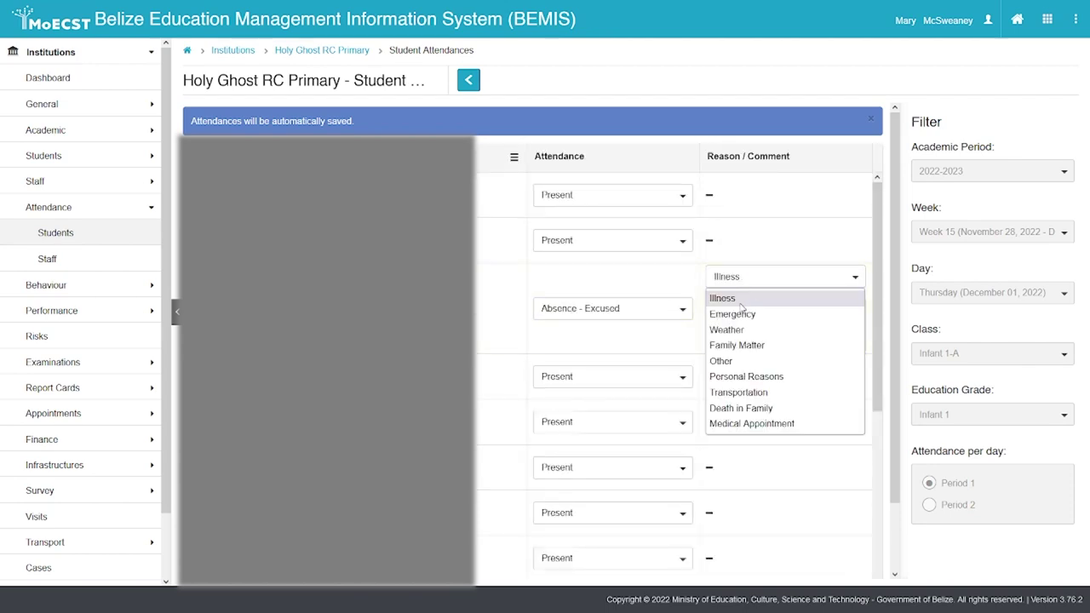
pyautogui.click(740, 302)
pyautogui.write('sick today')
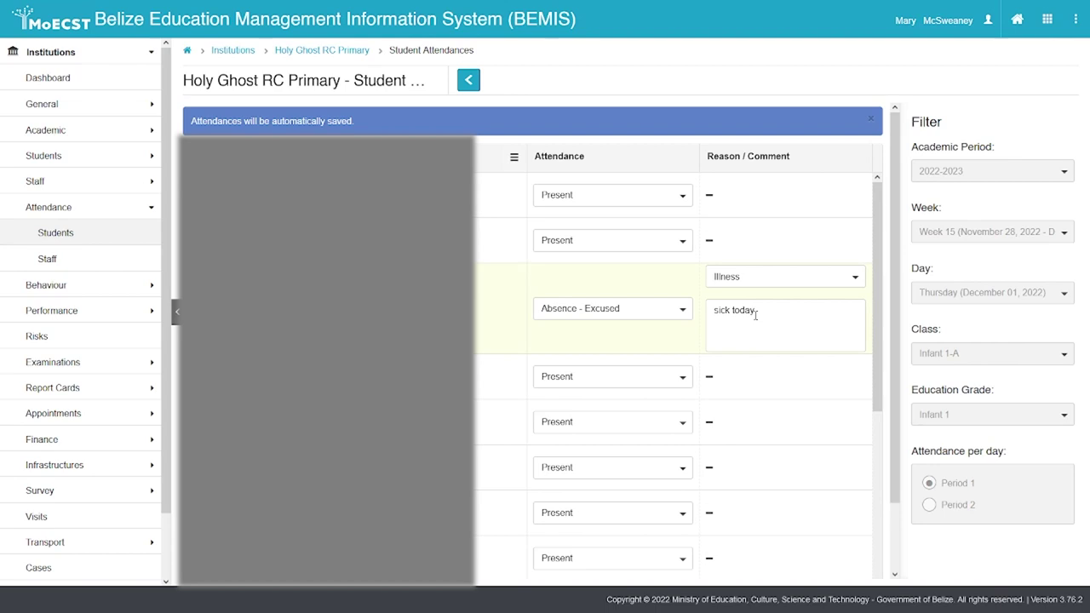
# - Mark the fourth student as Absence - Unexcused with the comment "unknown reason"
pyautogui.click(678, 373)
pyautogui.click(683, 378)
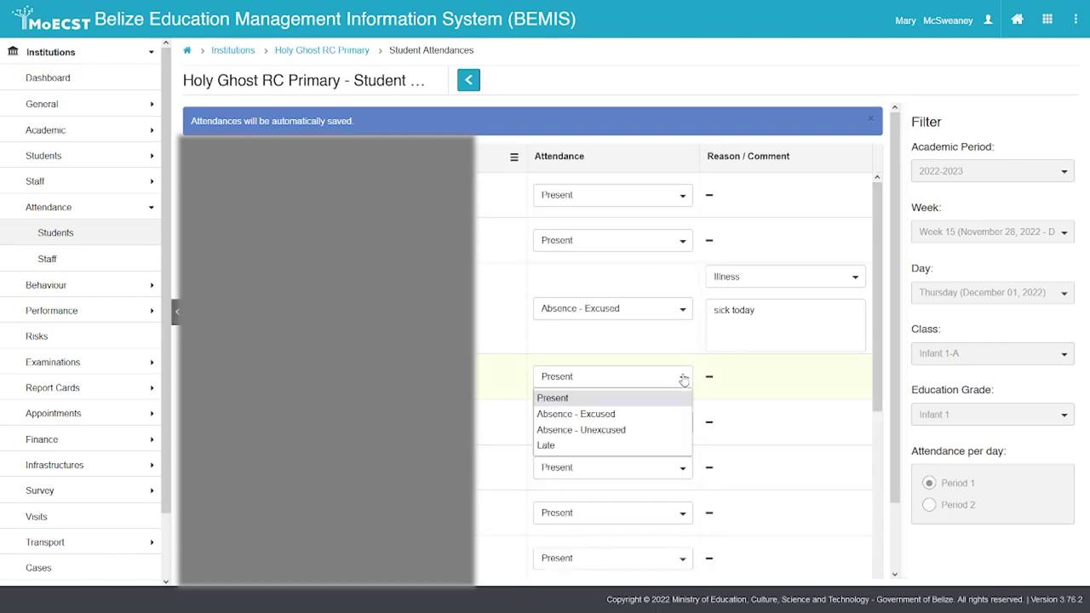
pyautogui.click(607, 430)
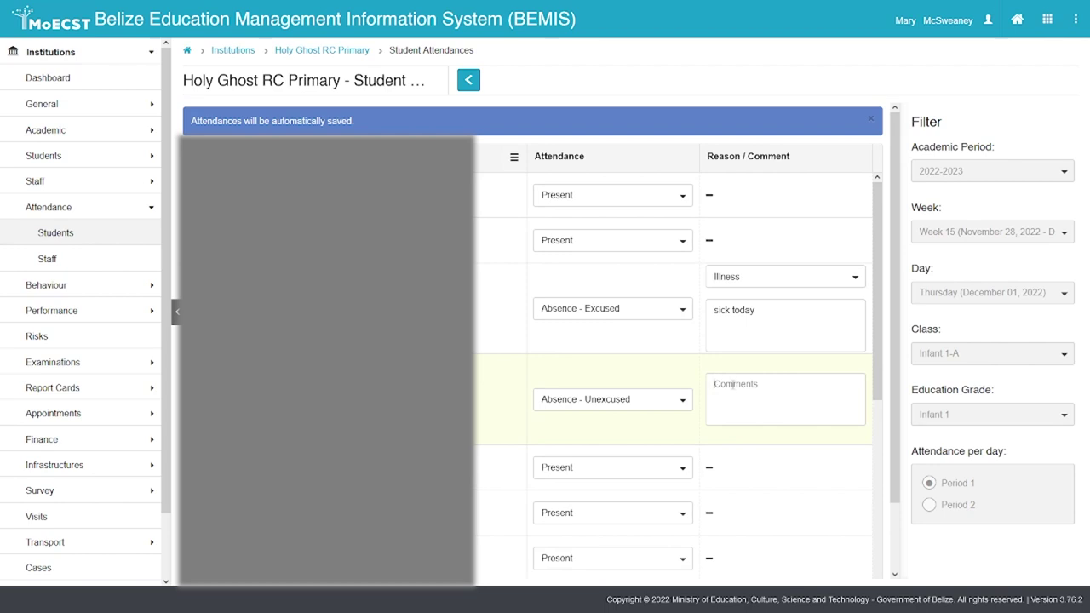
pyautogui.click(717, 384)
pyautogui.write('unknown reason')
# - Mark the fifth student as Late with the comment "unknown reason"
pyautogui.moveTo(874, 345); pyautogui.dragTo(873, 376)
pyautogui.click(684, 408)
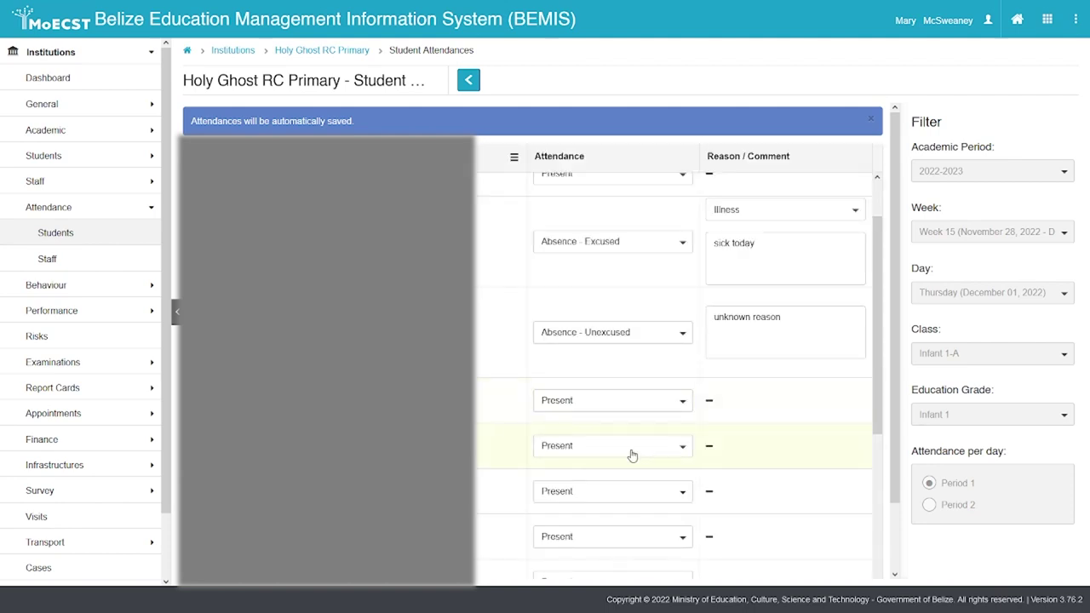
pyautogui.click(679, 410)
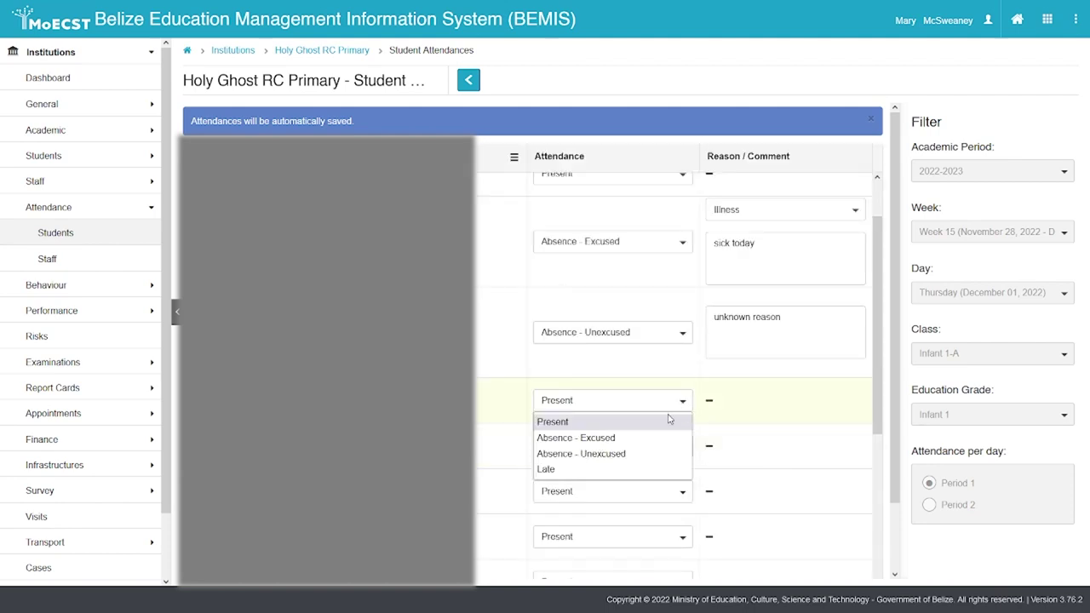
pyautogui.click(607, 470)
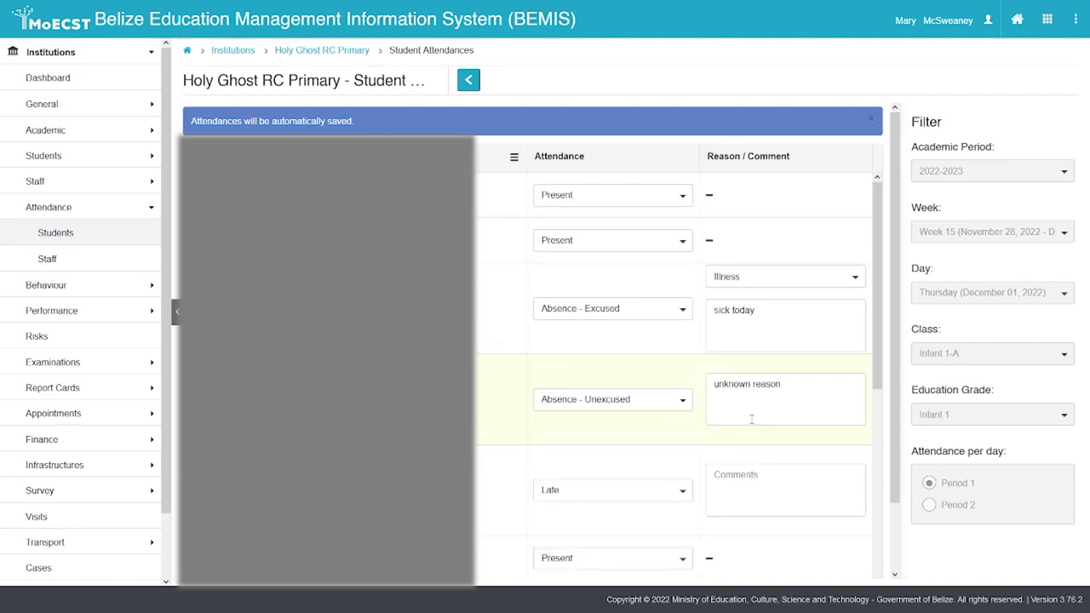
pyautogui.click(742, 482)
pyautogui.write('unknown reason')
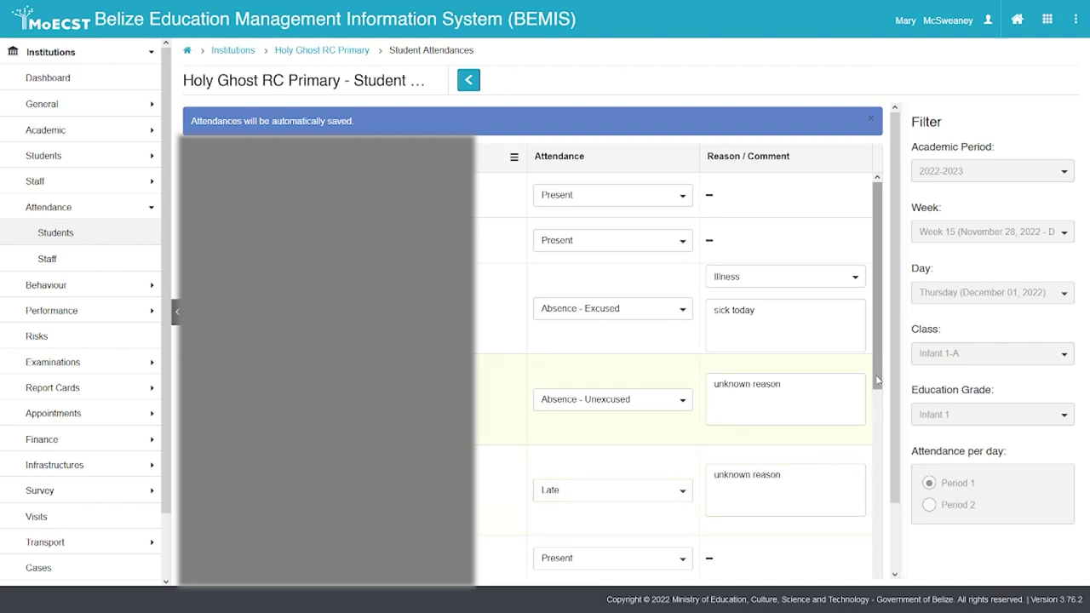
# - Review the marked attendance through the whole list, leave edit mode and switch the attendance view to Period 2
pyautogui.scroll(-2, 842, 450)
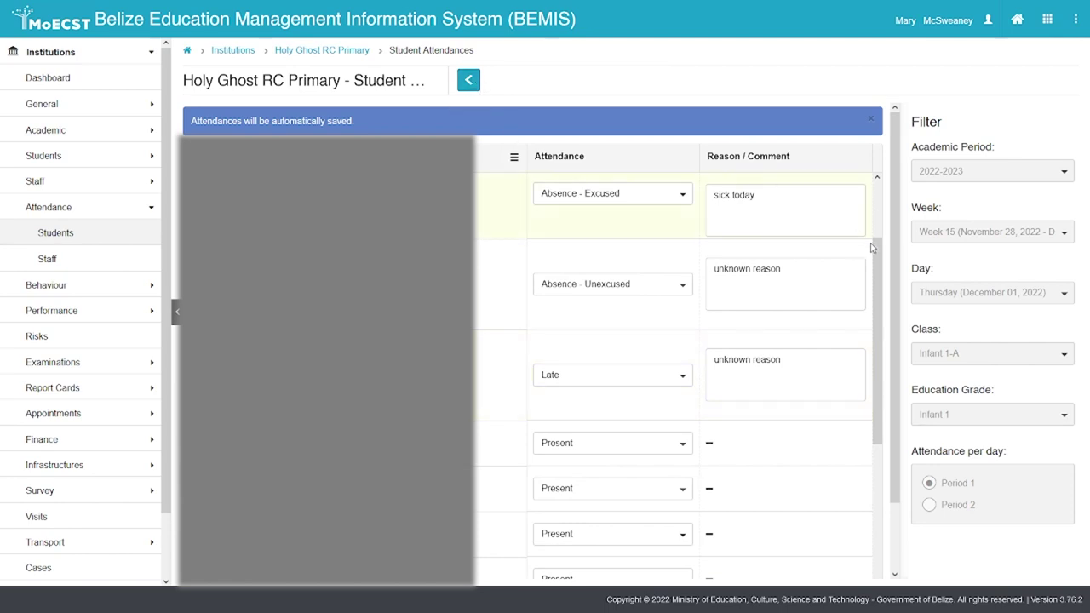
pyautogui.scroll(-5, 871, 247)
pyautogui.scroll(7, 871, 247)
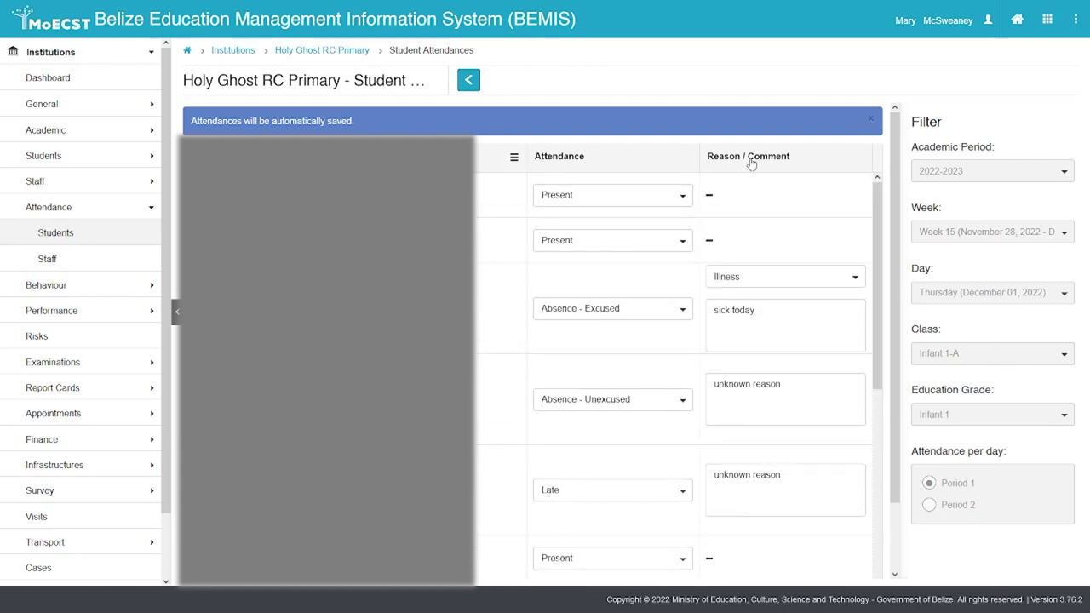
pyautogui.click(469, 82)
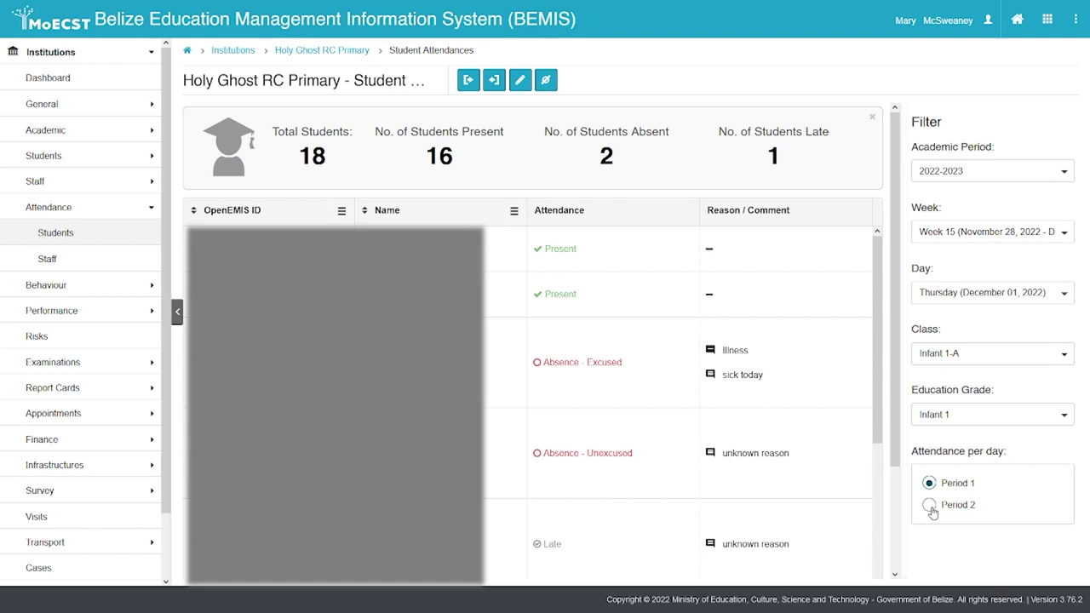
pyautogui.click(929, 506)
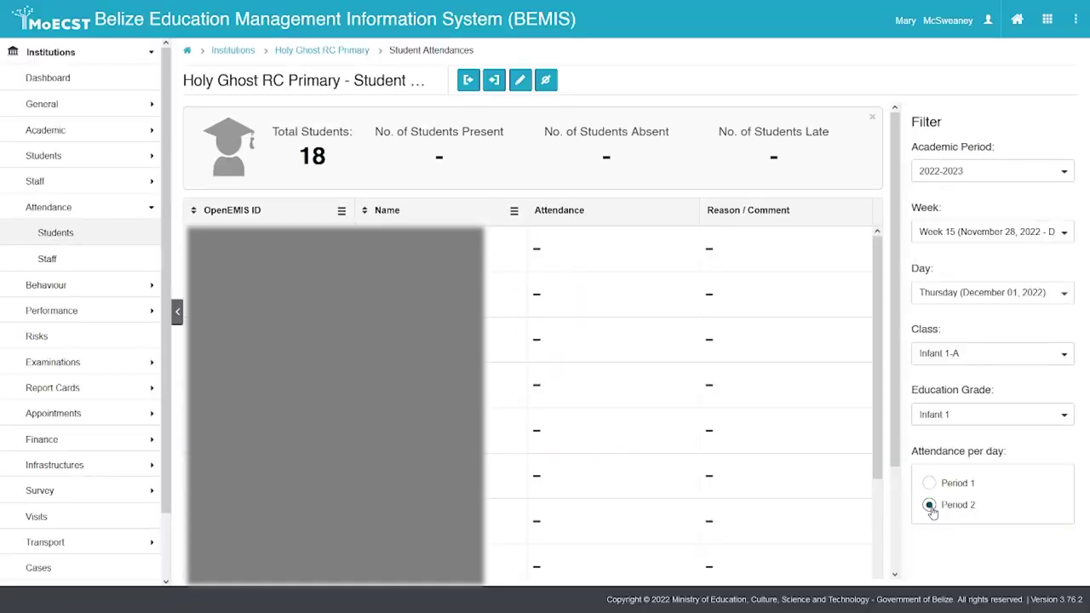